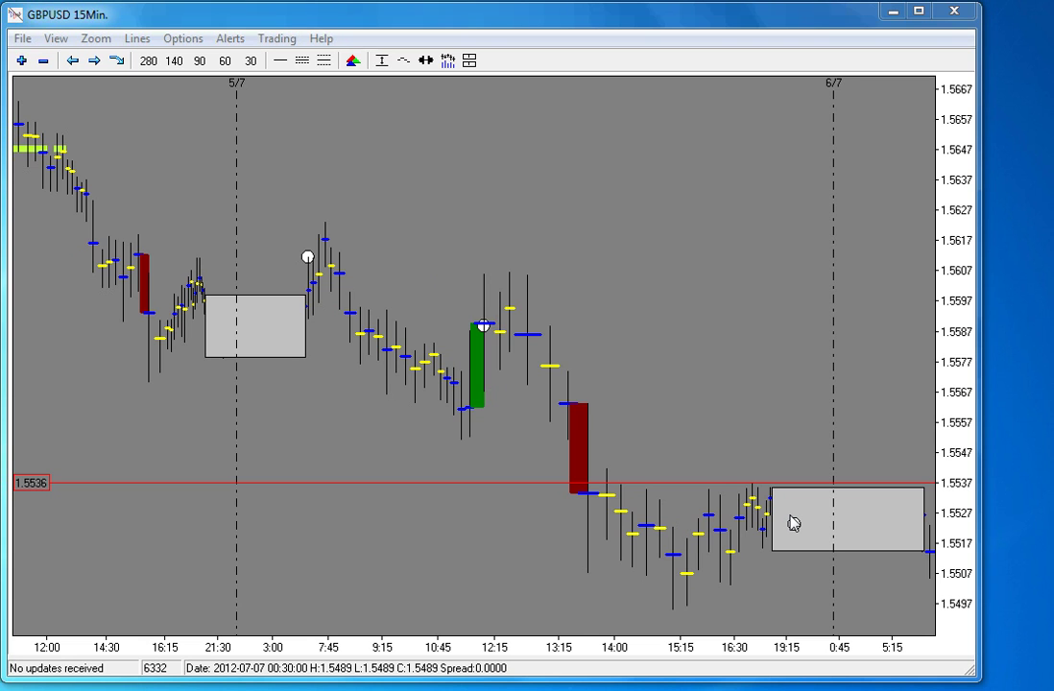
Step: Bring the GBPUSD 60-minute chart forward, showing its red price line at 1.5536
mouse_move(930, 560)
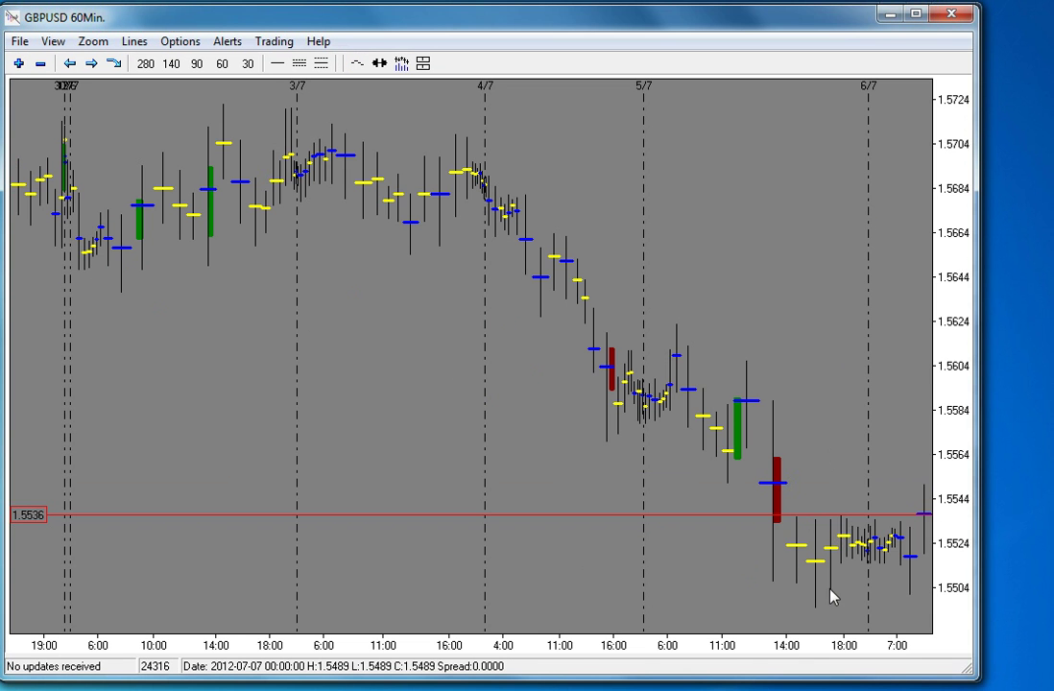
Step: Hide the 60-minute window and replay the GBPUSD 15-minute chart several bars past 13:00
click(889, 13)
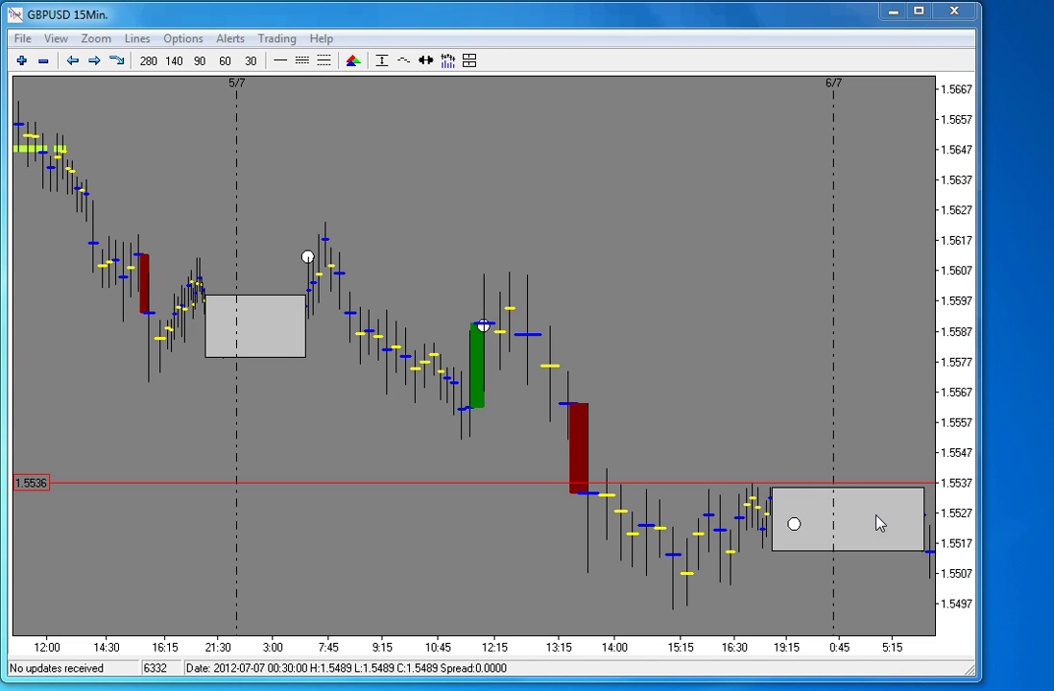
click(427, 61)
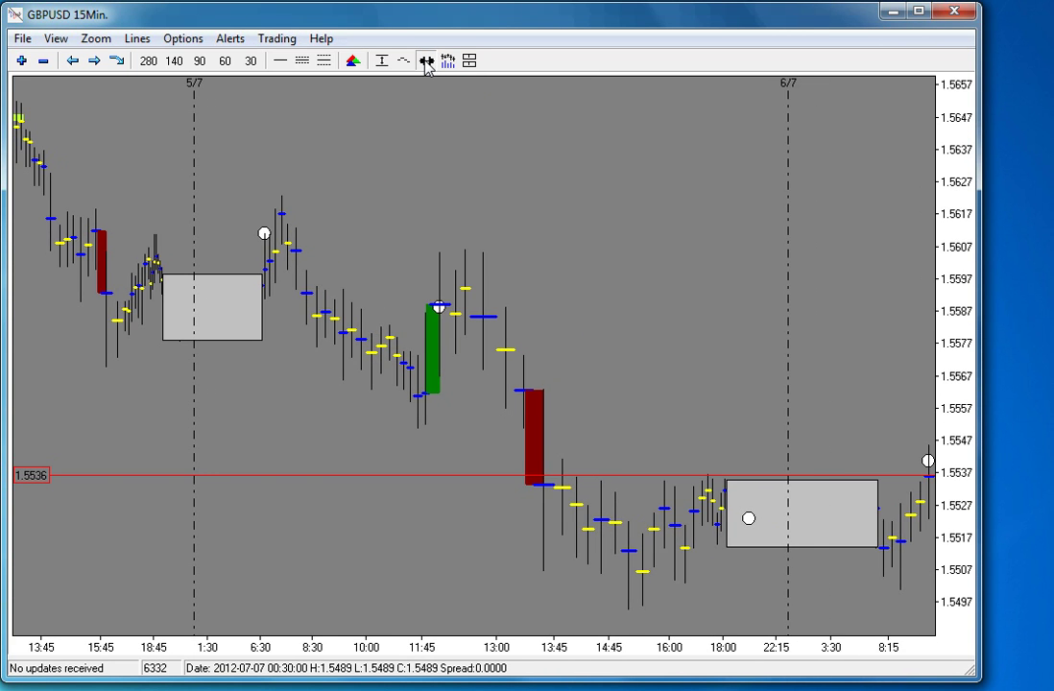
mouse_move(931, 503)
click(426, 61)
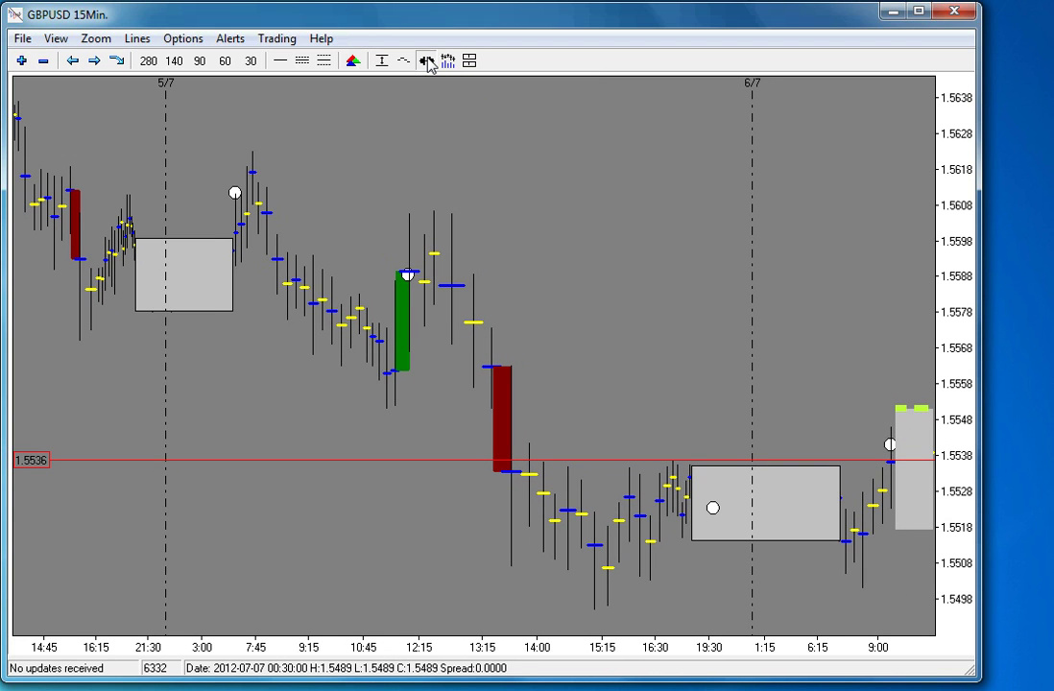
click(427, 60)
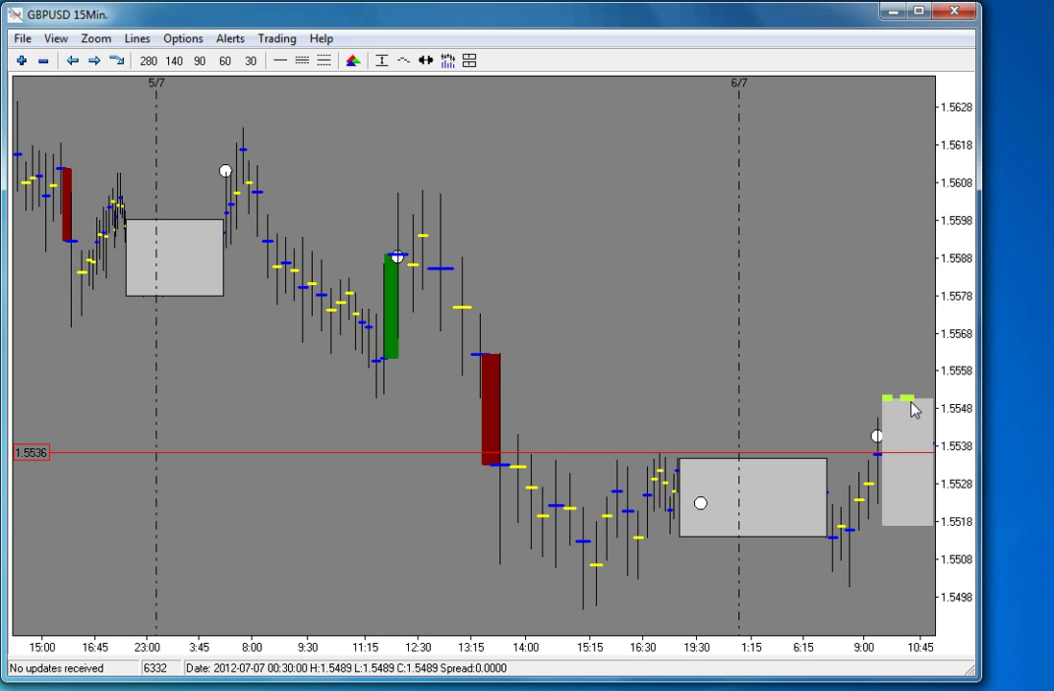
click(426, 60)
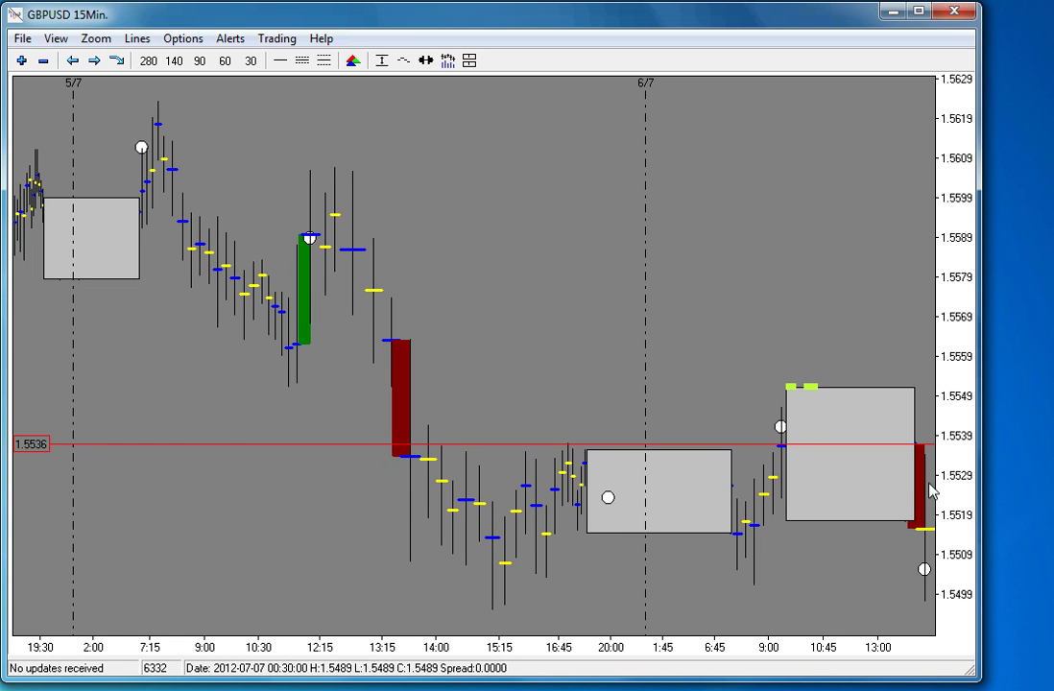
click(925, 531)
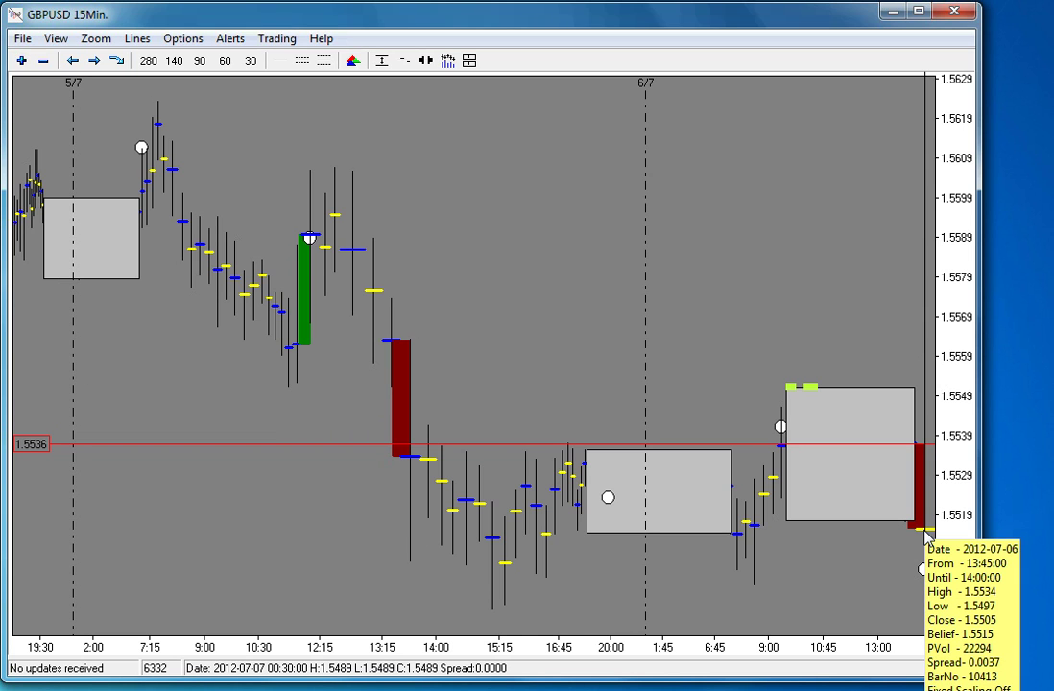
Step: Move the red price line down to 1.5510 and replay the chart forward past 15:00
click(927, 539)
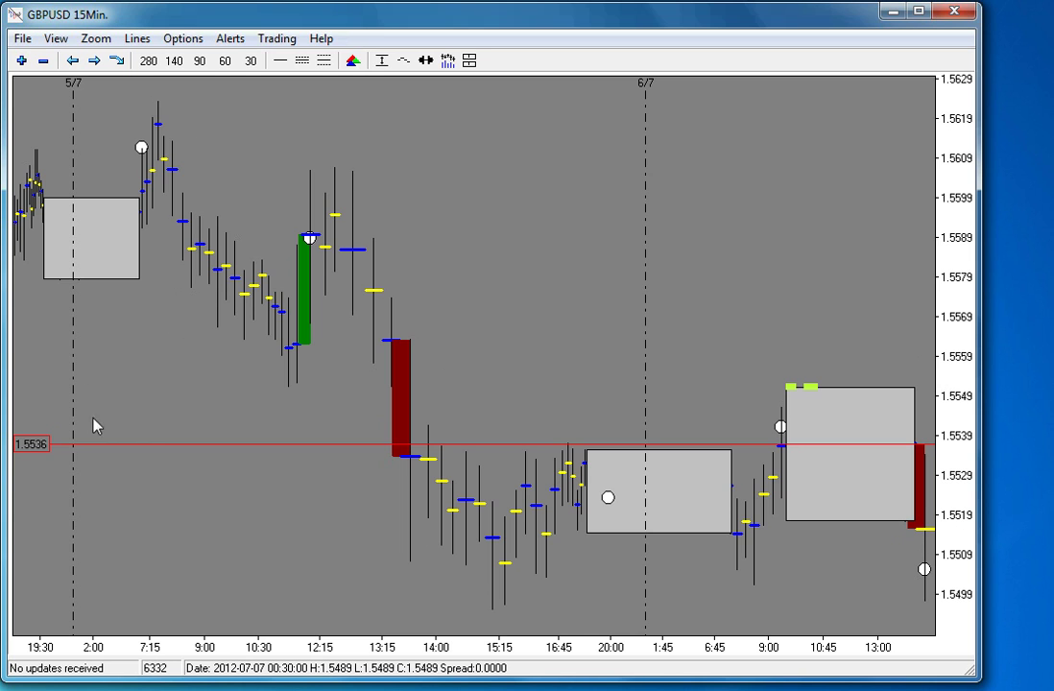
drag(42, 446, 35, 558)
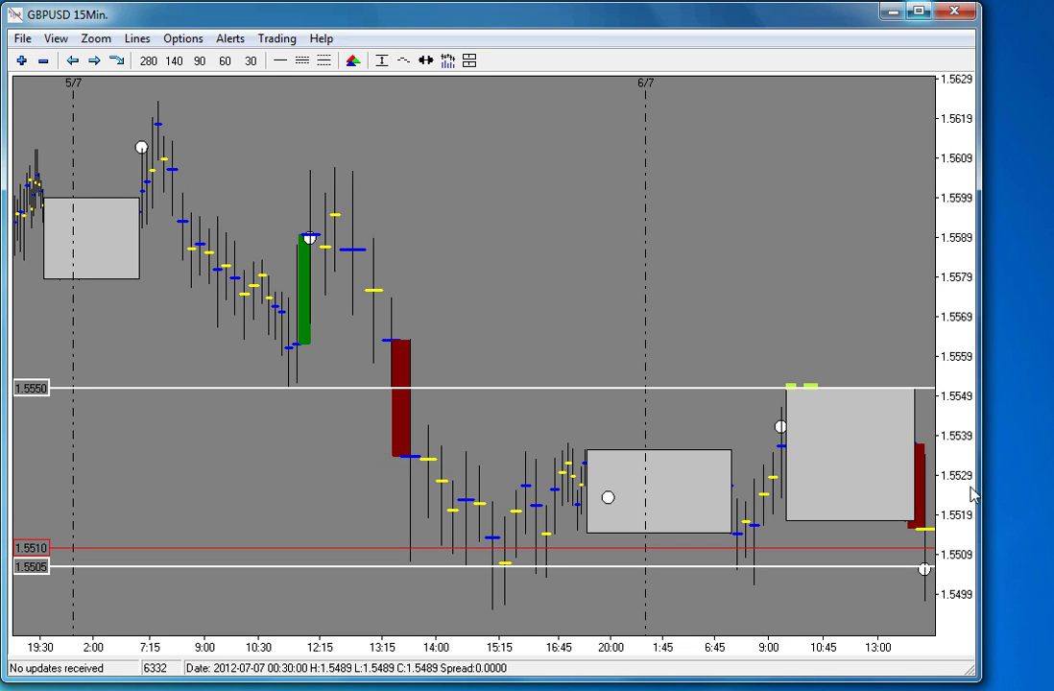
click(428, 61)
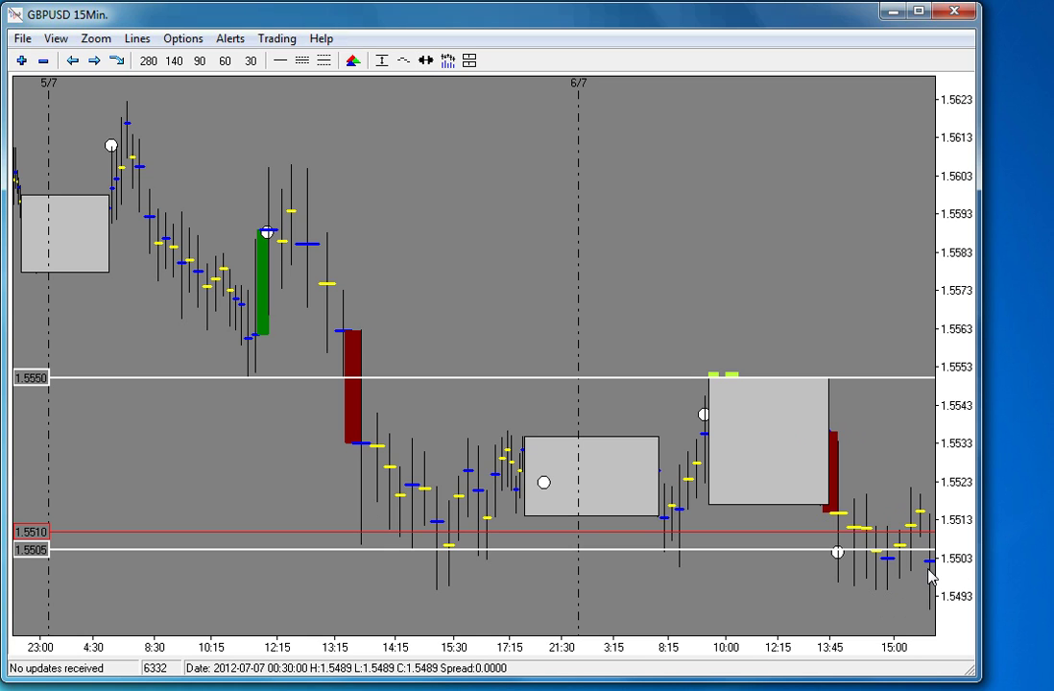
mouse_move(930, 576)
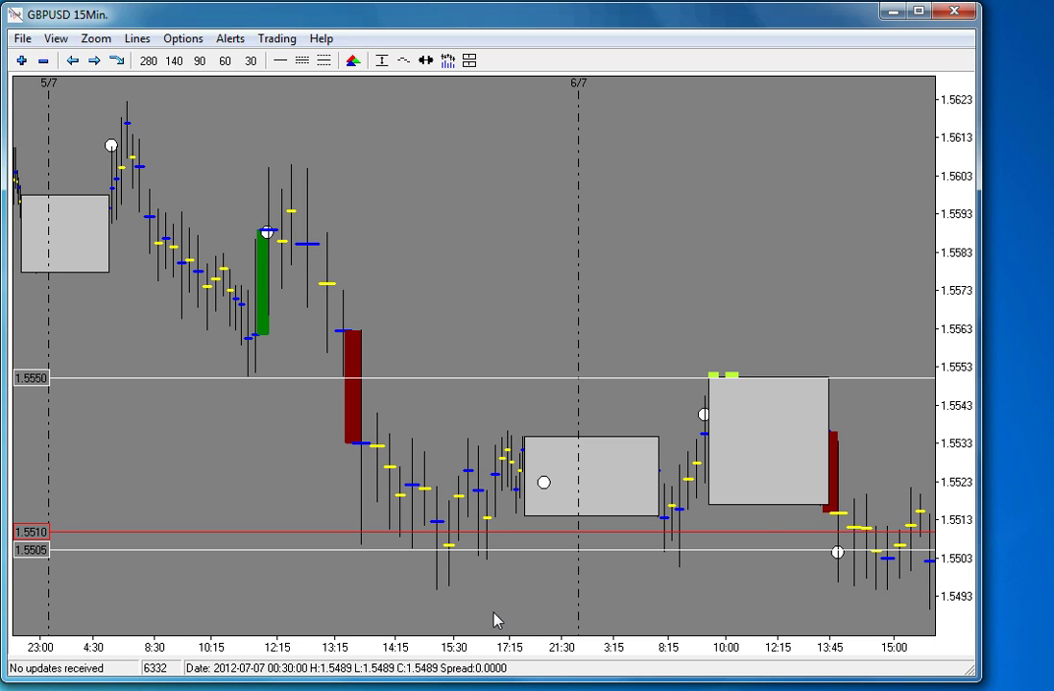
Step: Draw three horizontal price lines at 1.5504, 1.5552 and 1.5524
click(281, 61)
click(169, 566)
drag(169, 565, 169, 554)
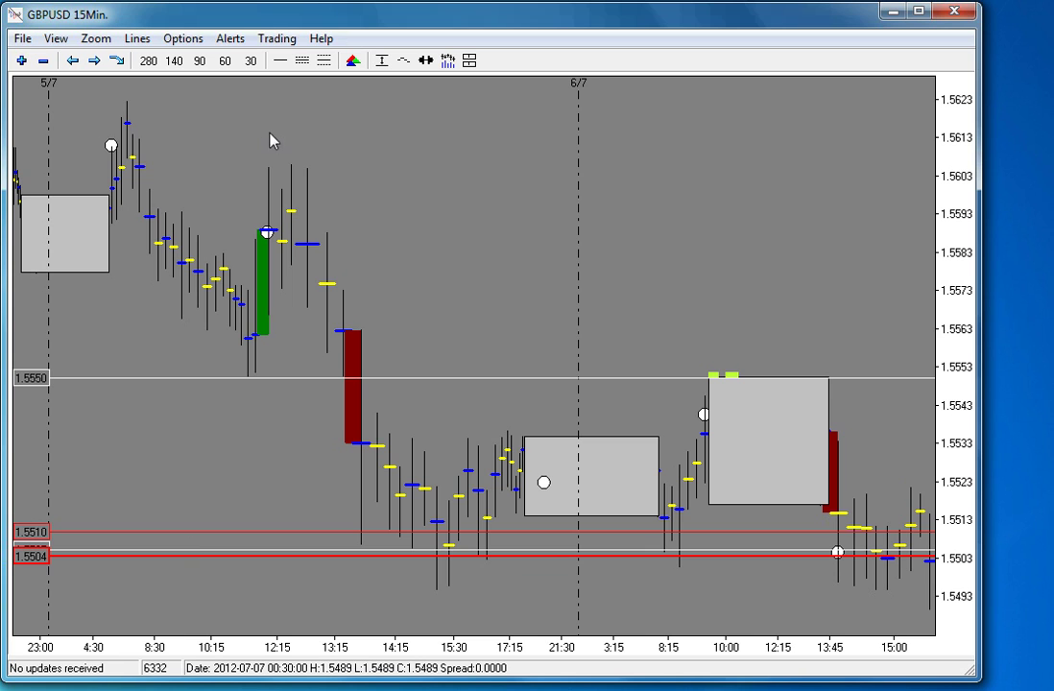
click(281, 60)
click(304, 426)
drag(303, 425, 300, 374)
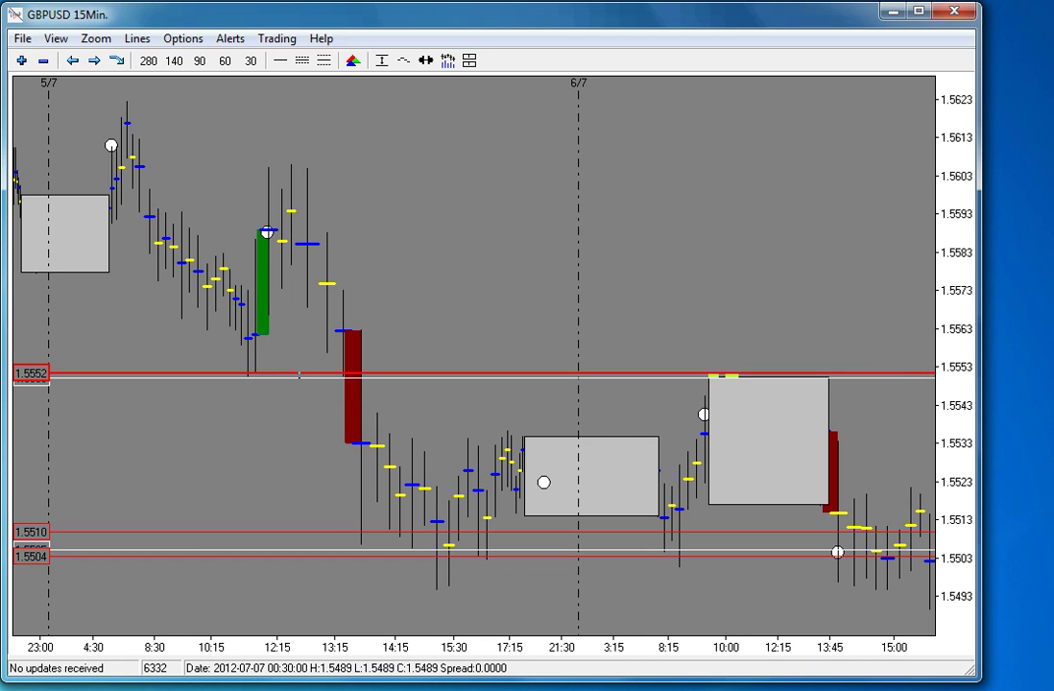
click(281, 61)
click(305, 425)
drag(305, 425, 305, 478)
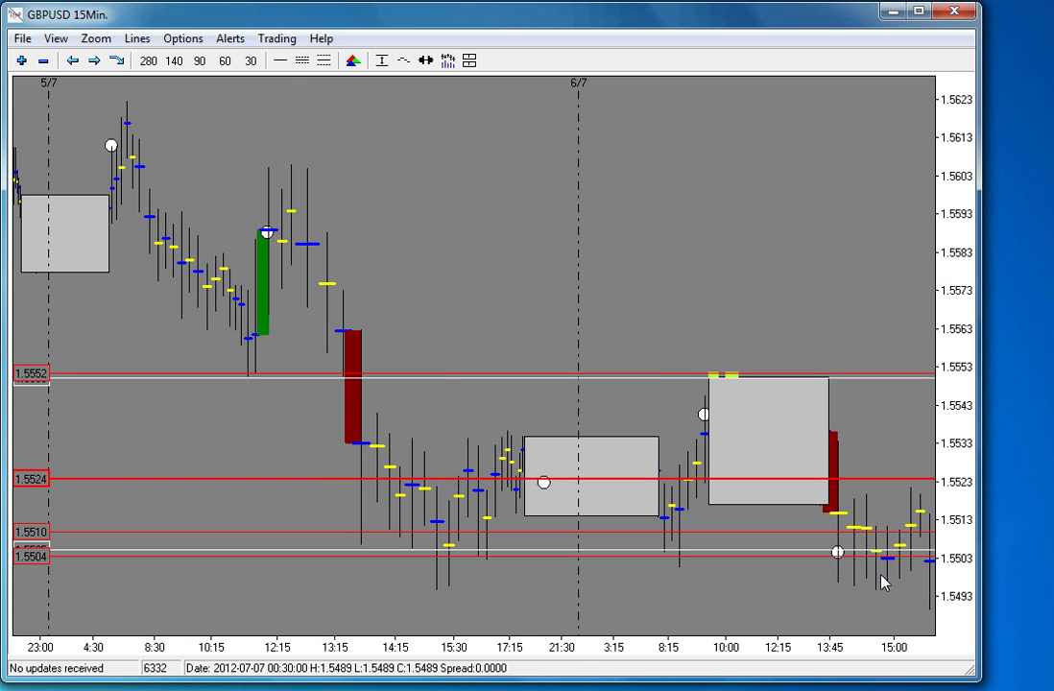
Step: Recolour the 1.5504 and 1.5510 price lines green
right_click(44, 558)
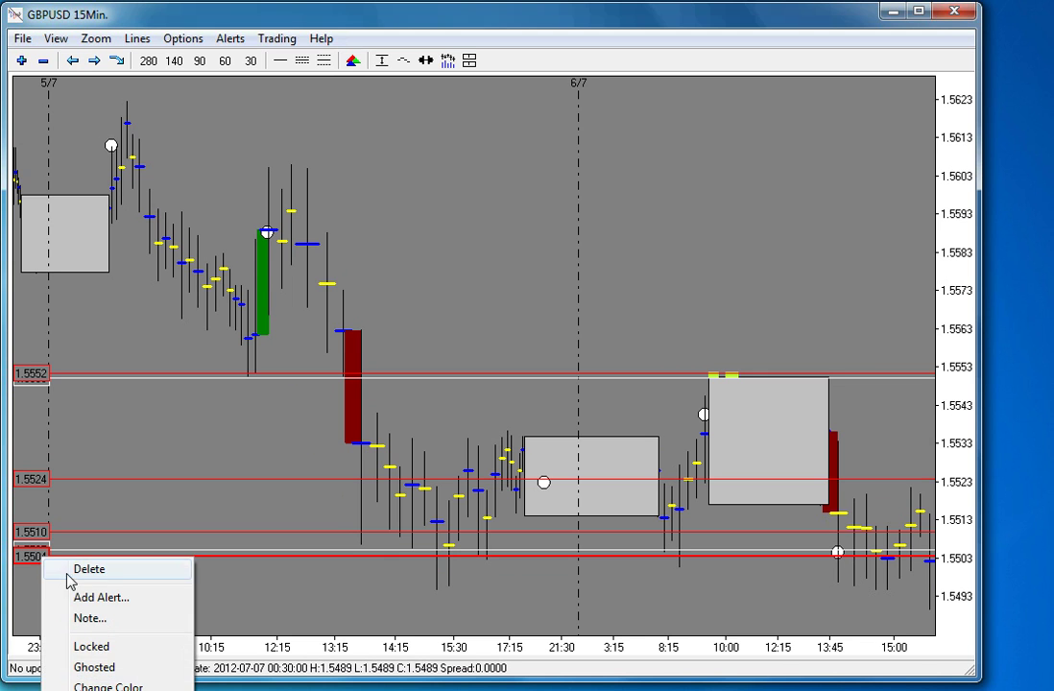
click(106, 684)
click(293, 136)
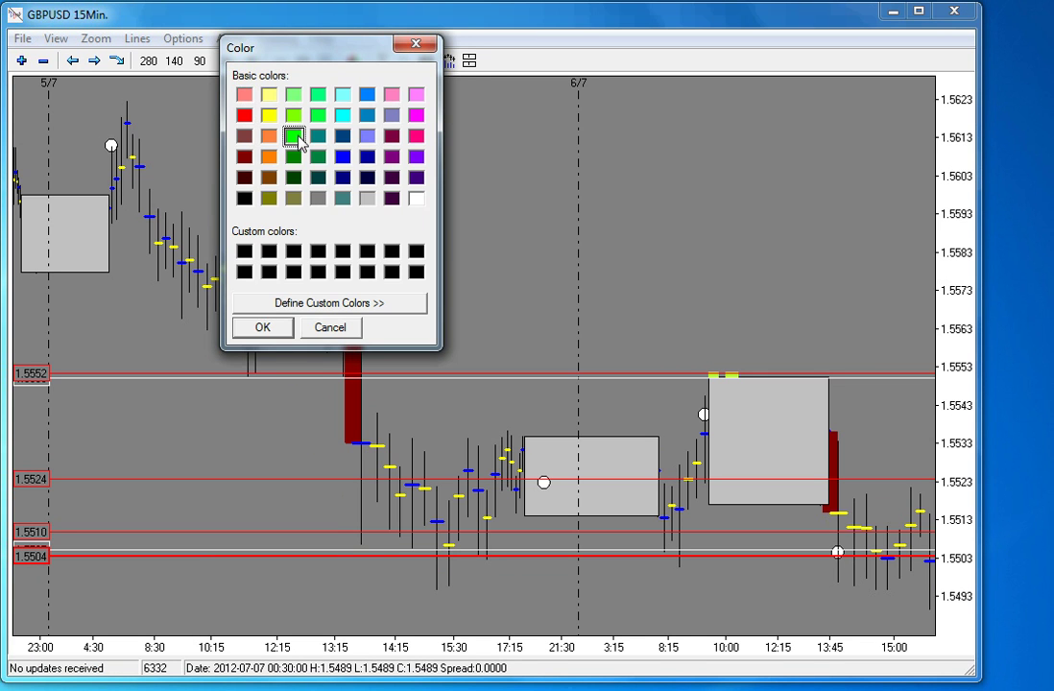
click(264, 328)
right_click(36, 532)
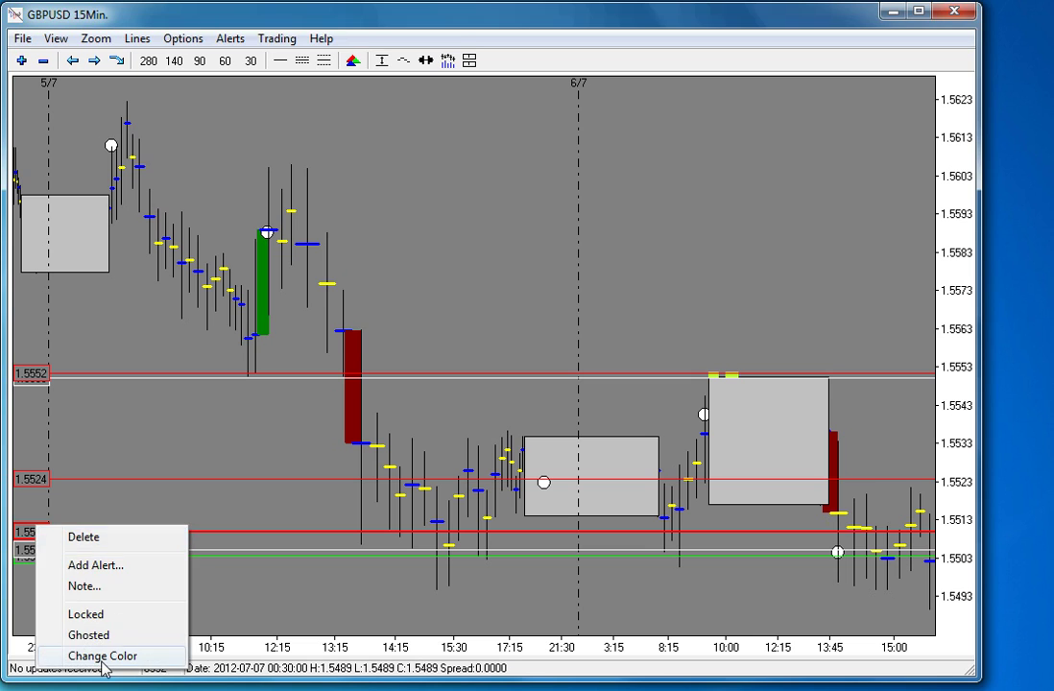
click(102, 657)
click(294, 133)
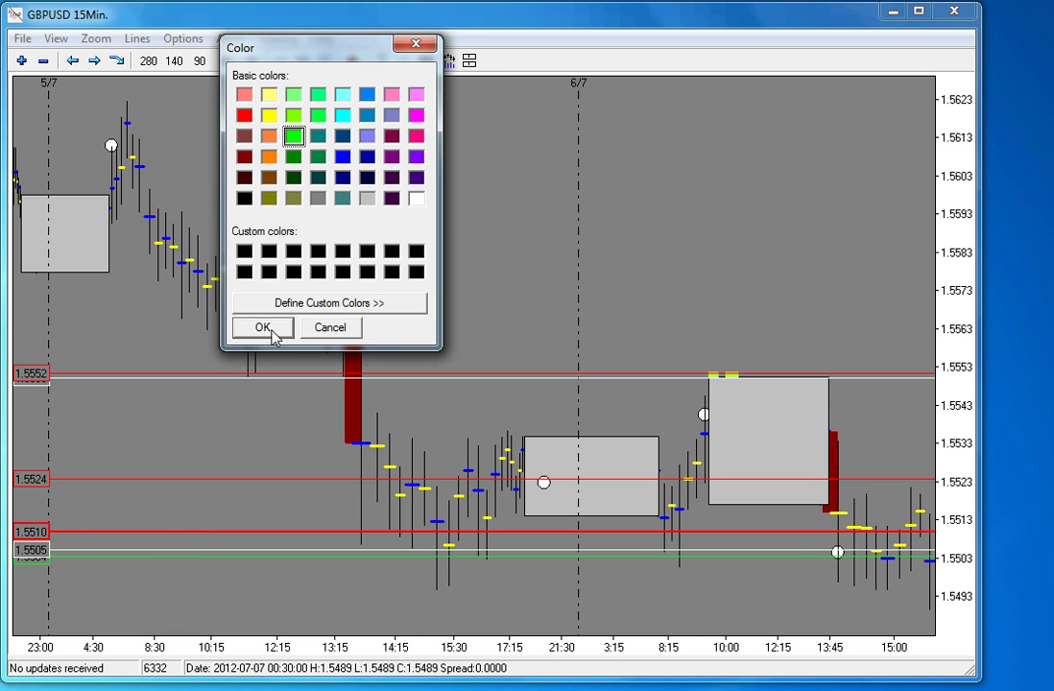
click(274, 329)
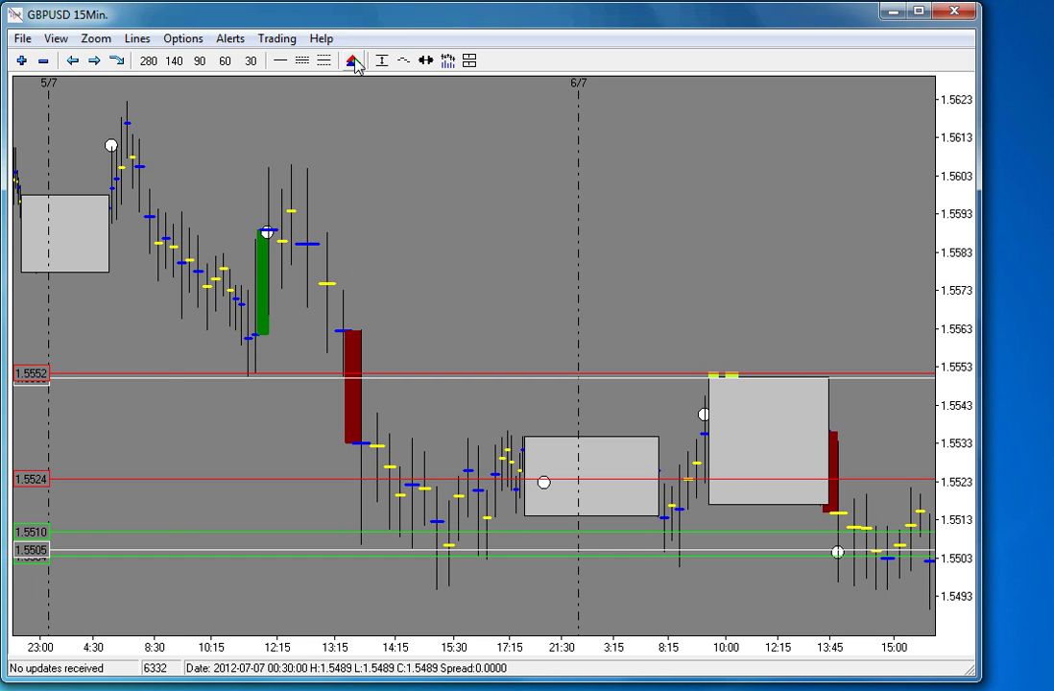
Step: Replay more bars while moving the level lines to 1.5535 and 1.5465
click(426, 62)
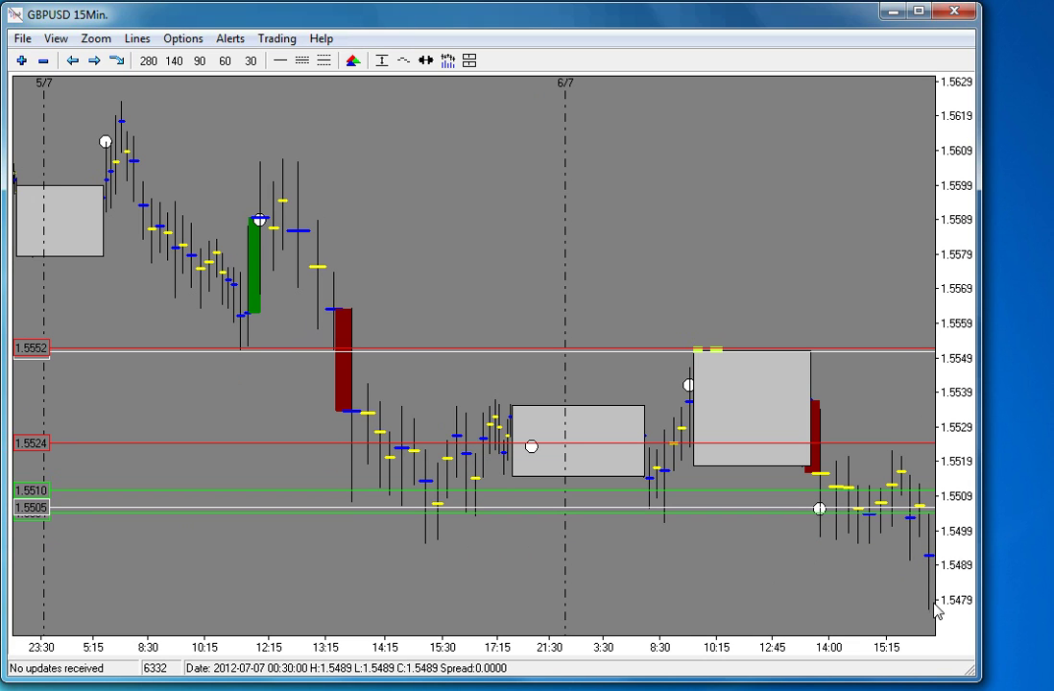
click(428, 60)
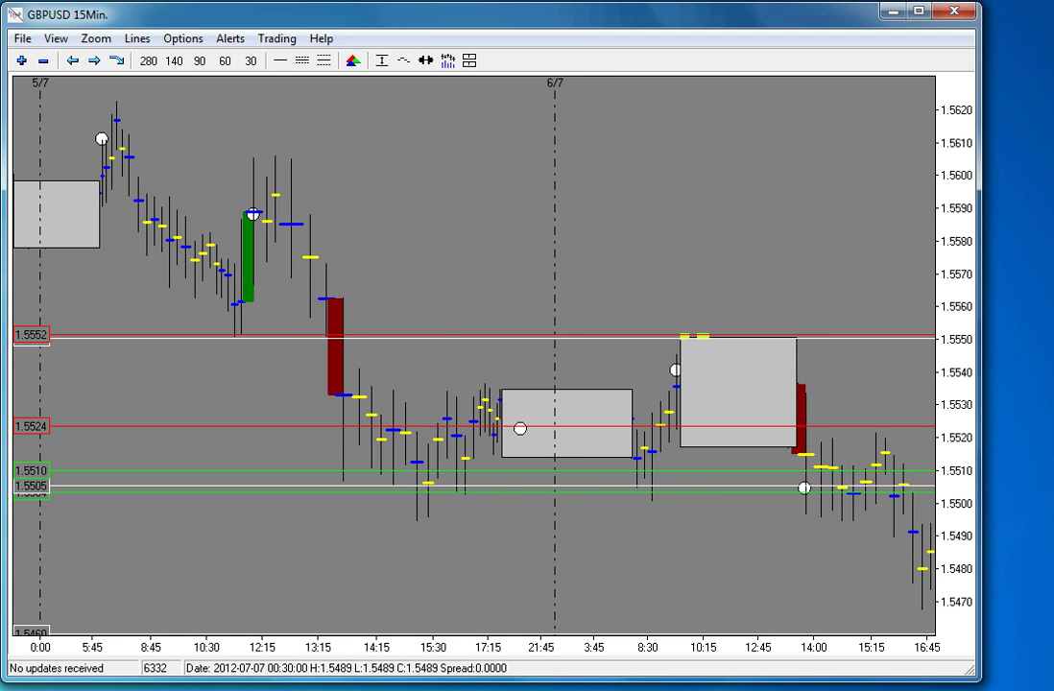
drag(43, 336, 45, 391)
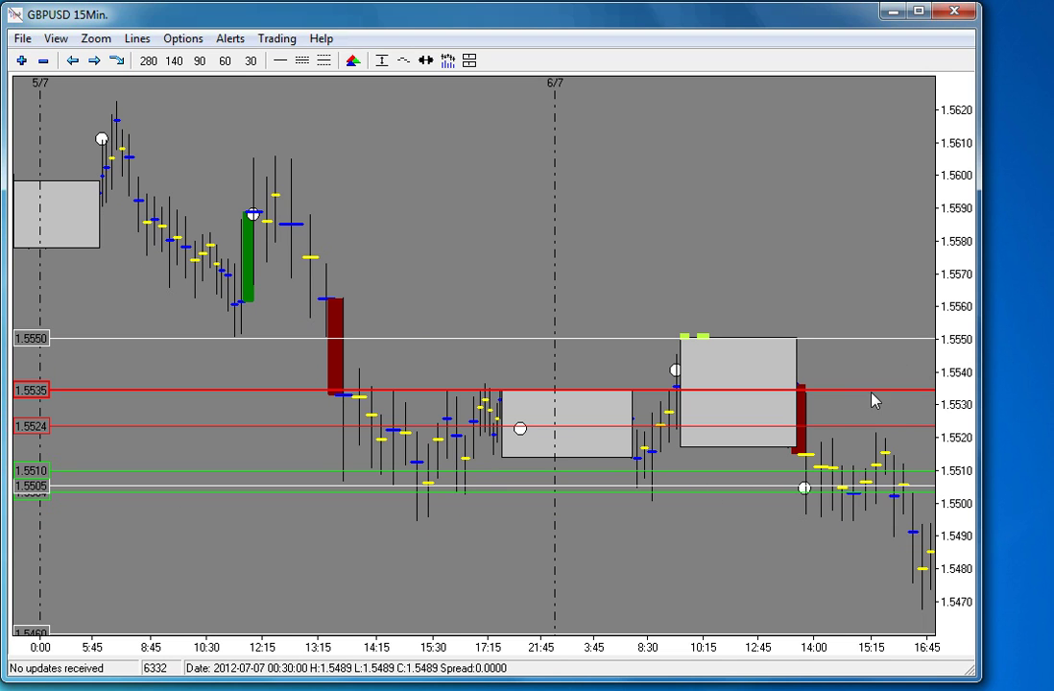
click(427, 60)
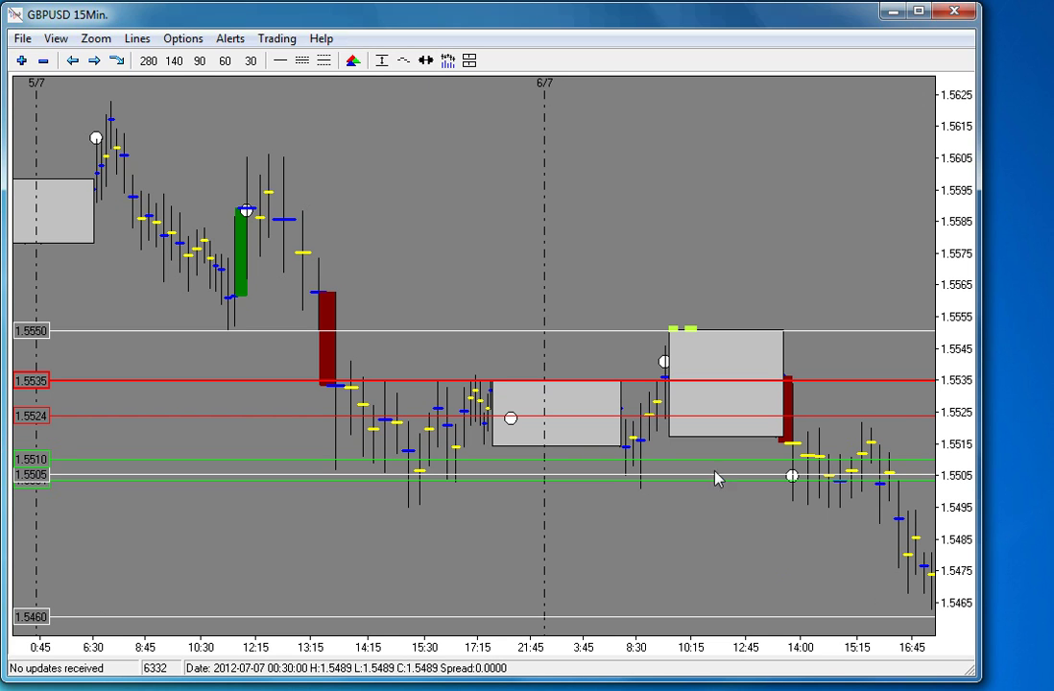
drag(57, 608, 144, 604)
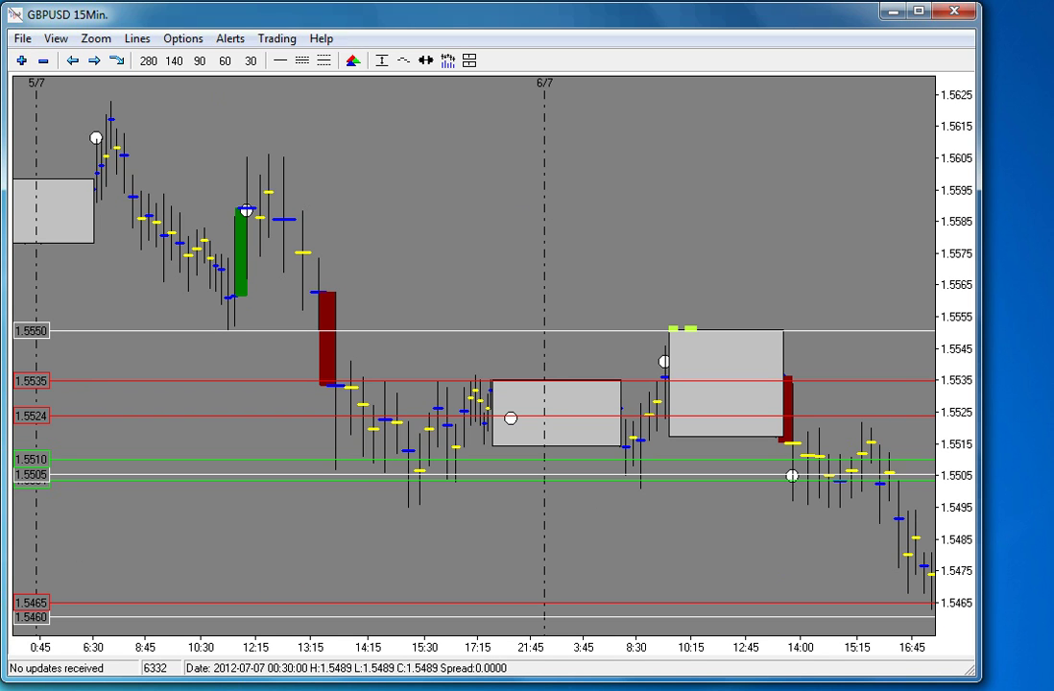
Step: Switch to the broker's activity window, then bring up the EURUSD 60-minute chart
key(alt+Tab)
key(alt+Tab)
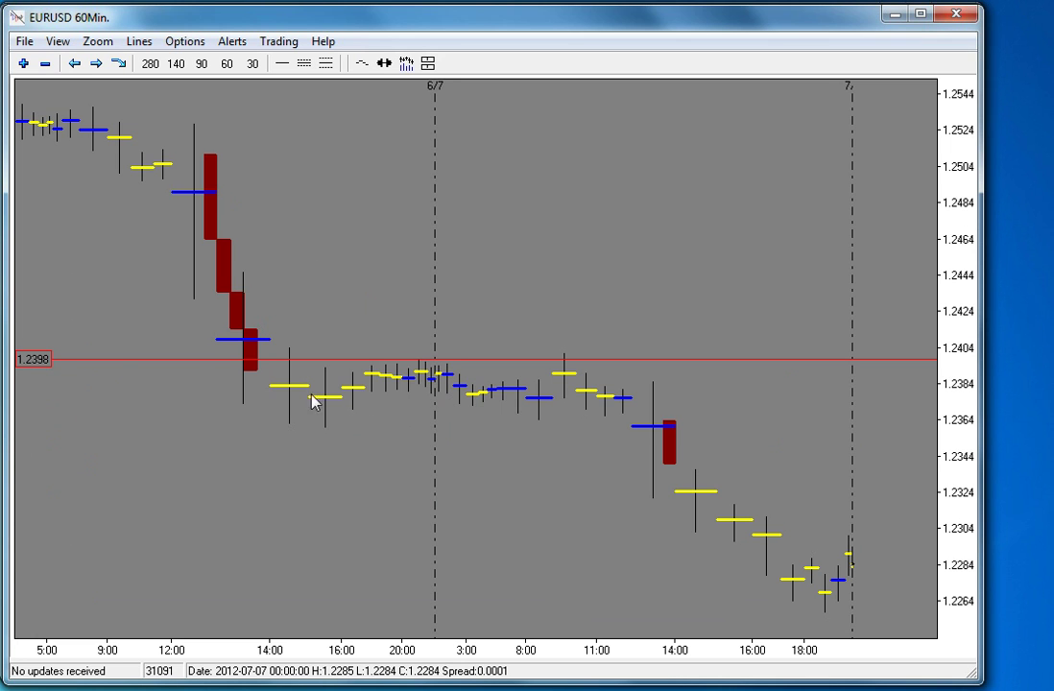
Step: On the EURUSD 15-minute chart, set red lines at 1.2384 and 1.2404, then resume replay
click(894, 13)
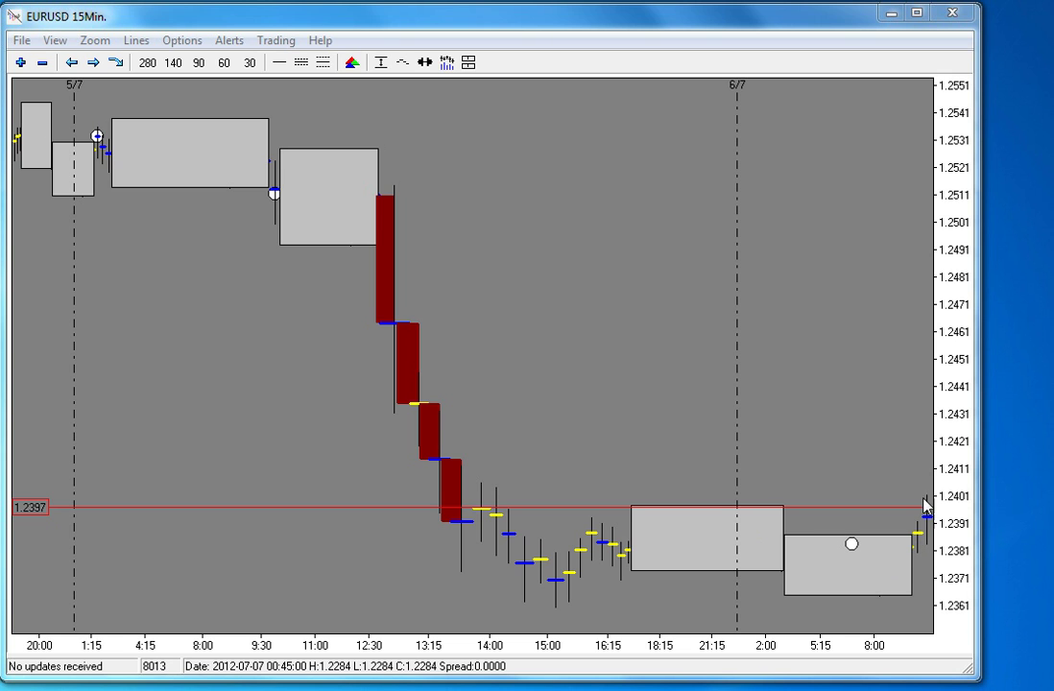
click(429, 64)
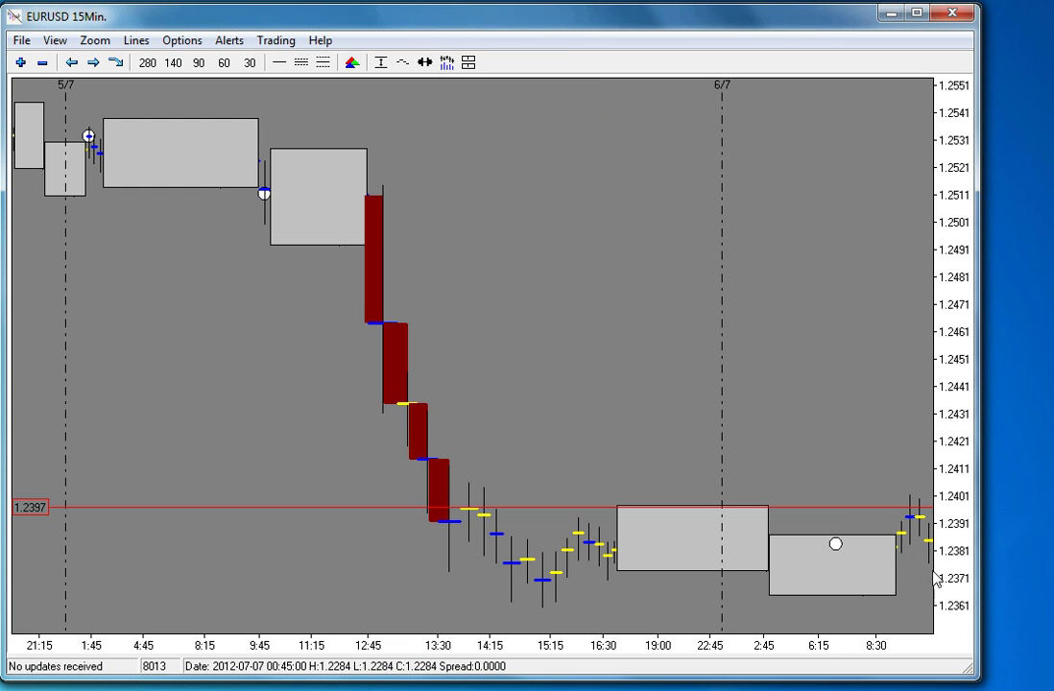
mouse_move(931, 550)
drag(32, 510, 36, 548)
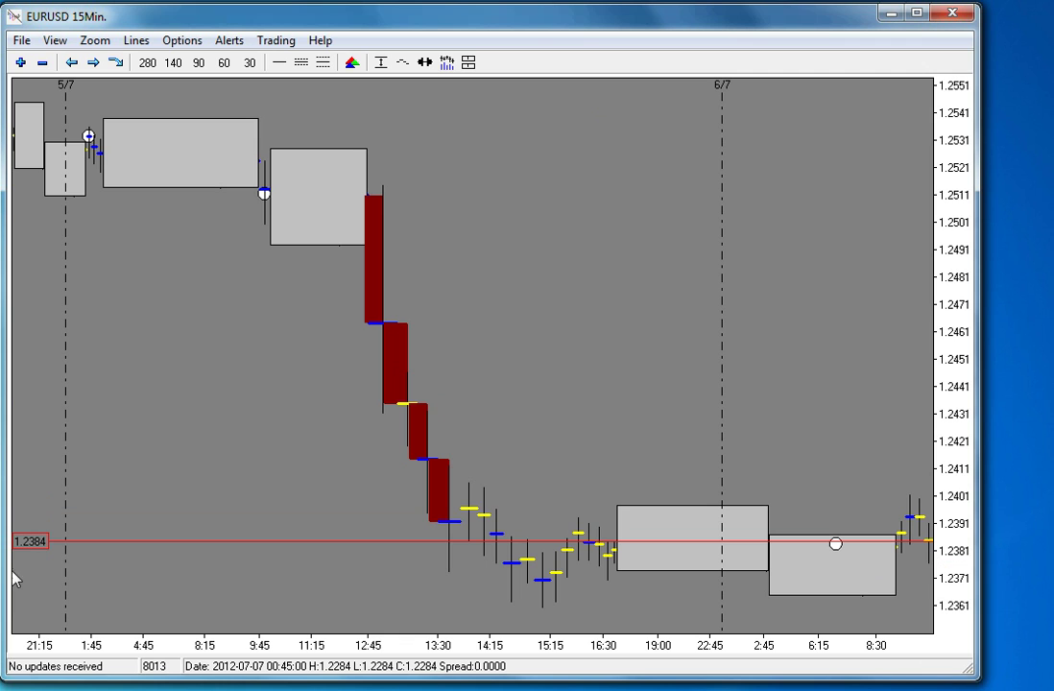
click(280, 62)
drag(176, 470, 175, 488)
click(173, 518)
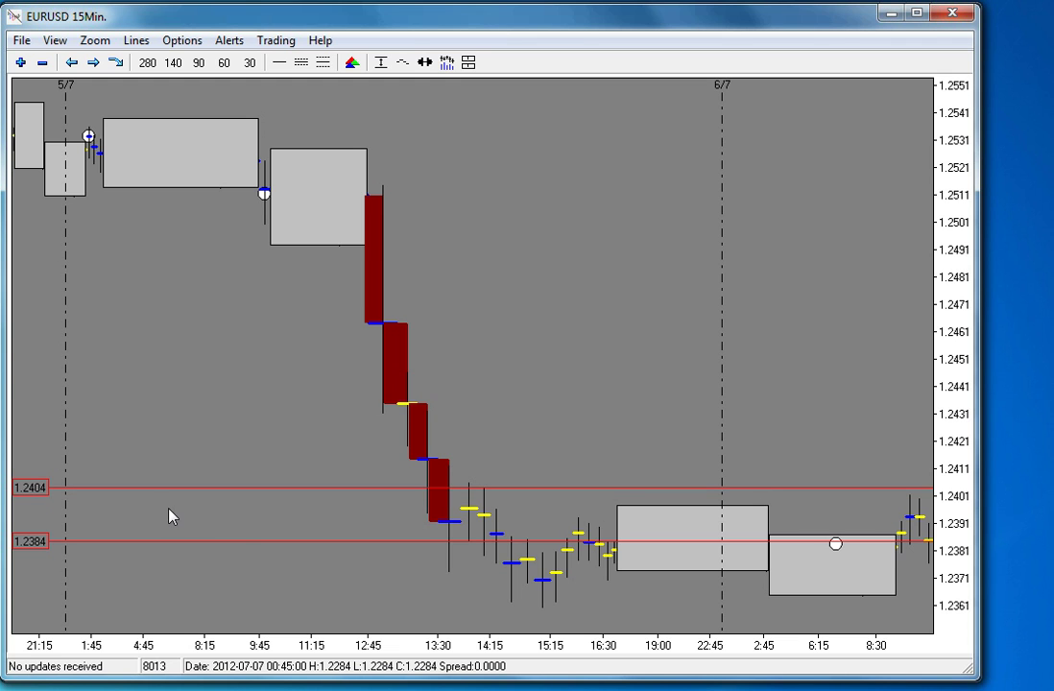
click(426, 64)
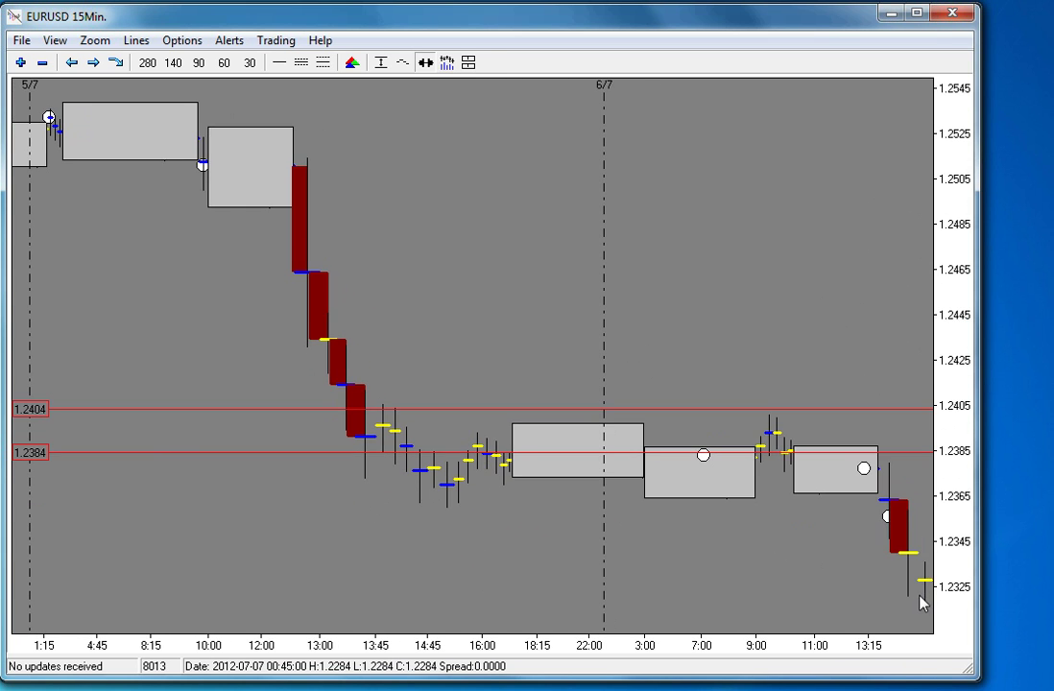
Step: Add white level lines at 1.2401, 1.2356 and 1.2311, then deselect them
click(279, 62)
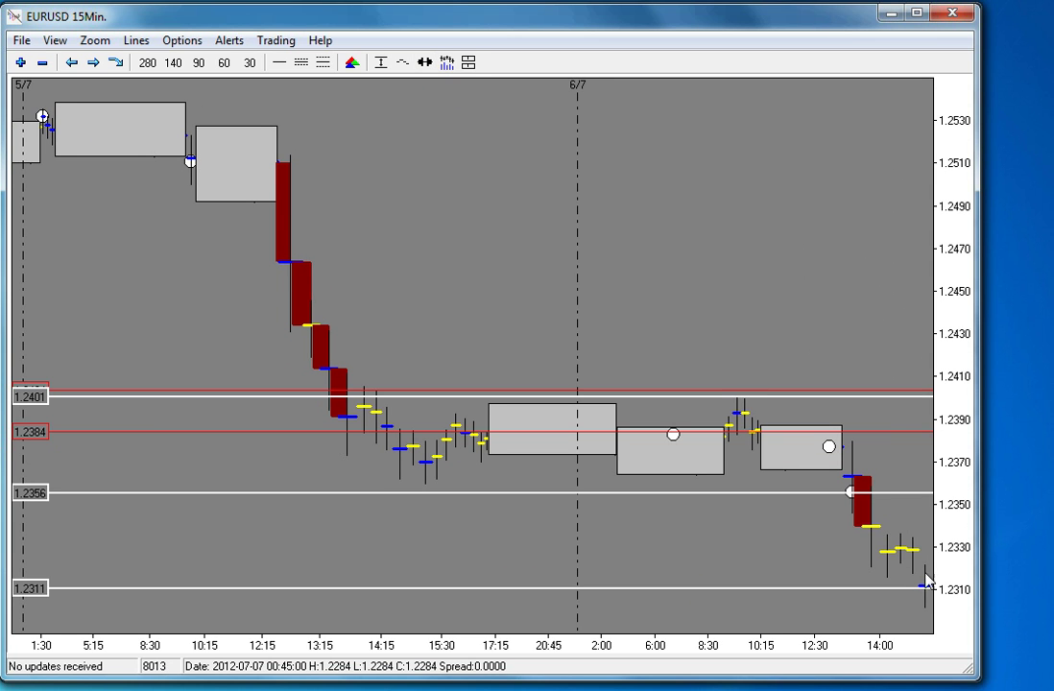
click(800, 500)
mouse_move(928, 581)
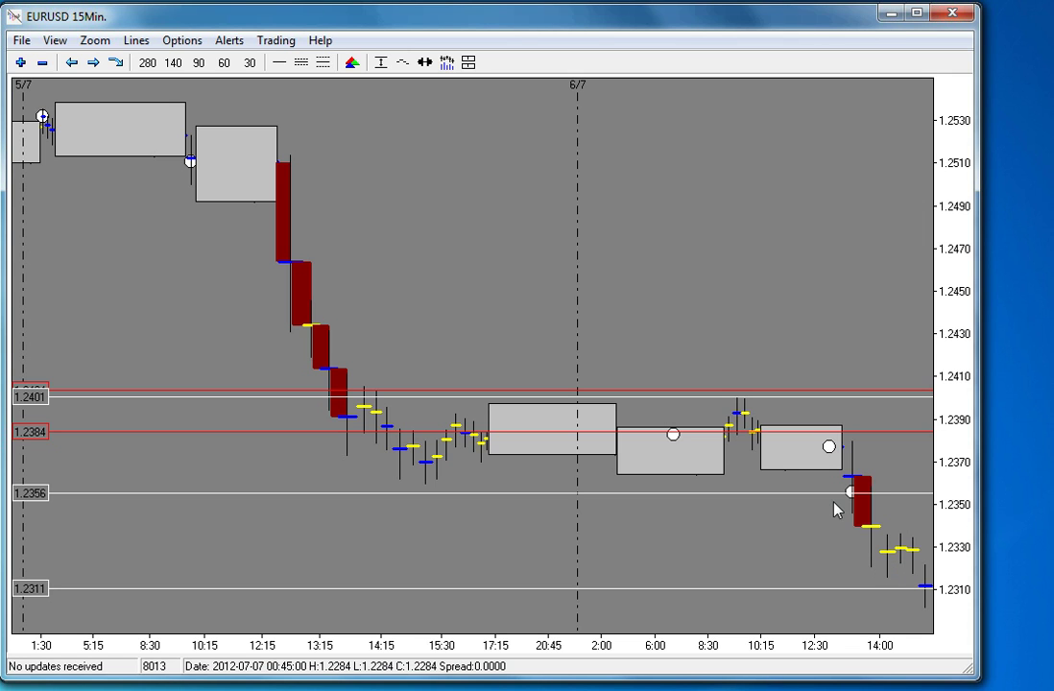
mouse_move(852, 477)
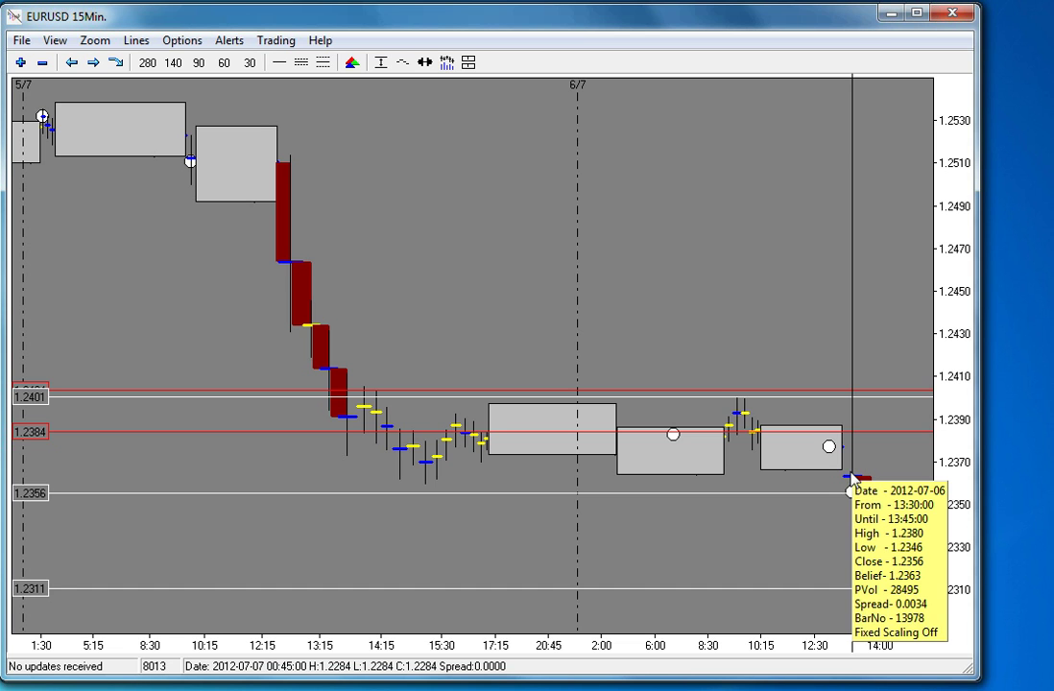